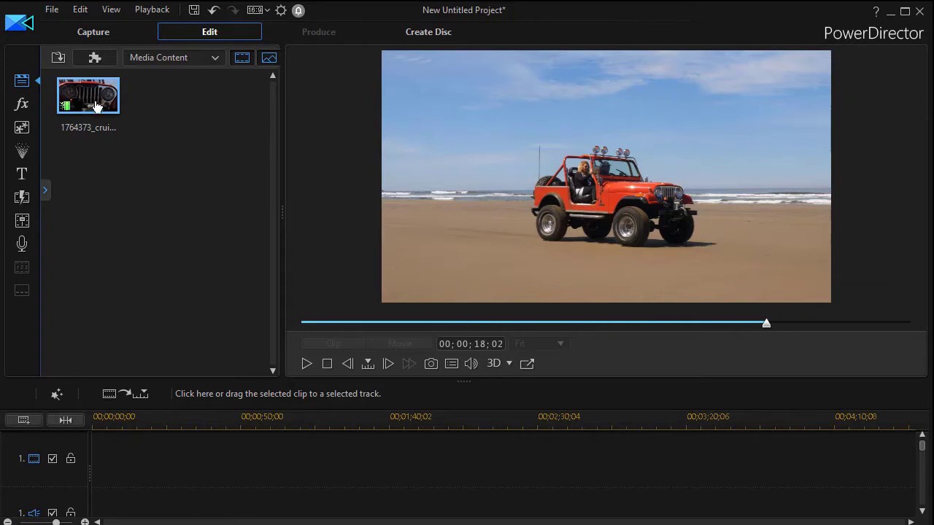
Drag the clip 1764373_cruisingOnTheBeach_HD_Footage.mp4 onto the start of video track 1
{"action": "mouse_move", "coordinate": [92, 107]}
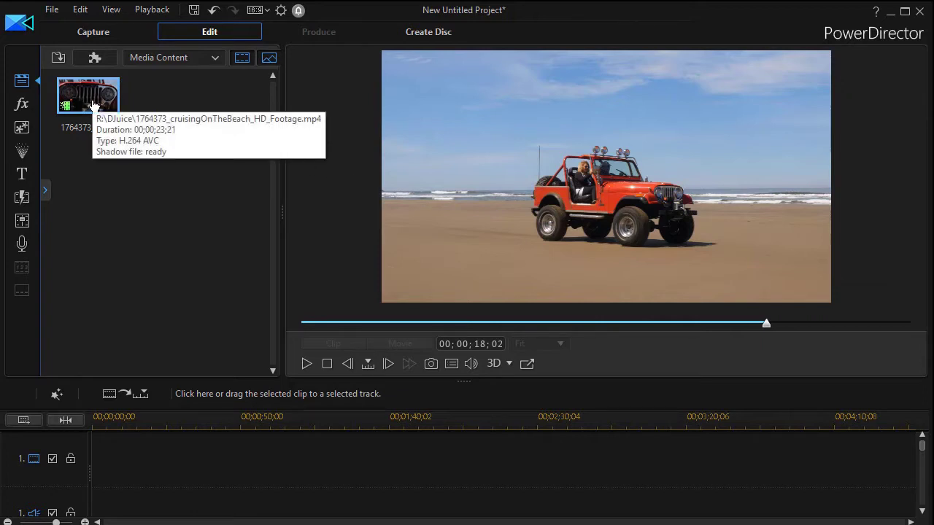
{"action": "left_click_drag", "start_coordinate": [92, 107], "coordinate": [82, 476]}
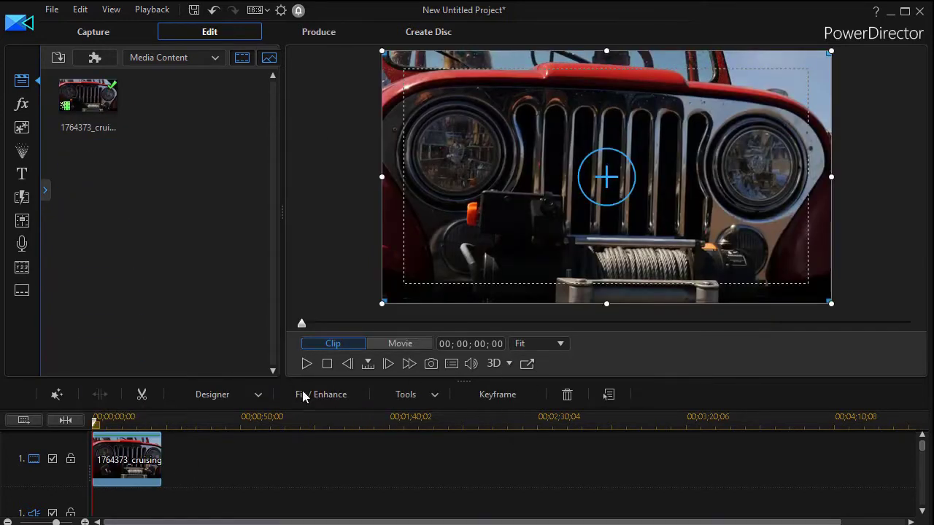
Fit the timeline, scrub to 00;00;15;24 showing the jeep on the beach, and select the video in the preview
{"action": "left_click", "coordinate": [65, 420]}
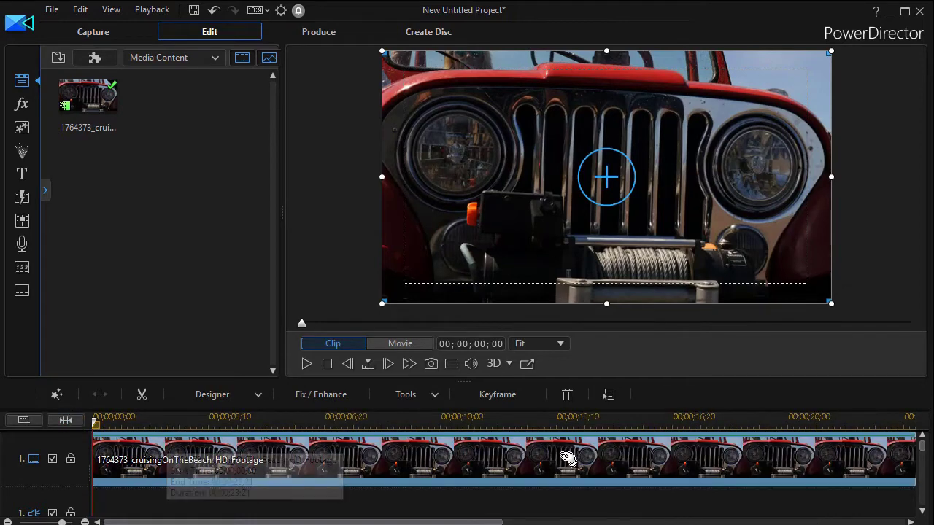
{"action": "left_click_drag", "start_coordinate": [300, 325], "coordinate": [708, 337]}
{"action": "left_click", "coordinate": [535, 149]}
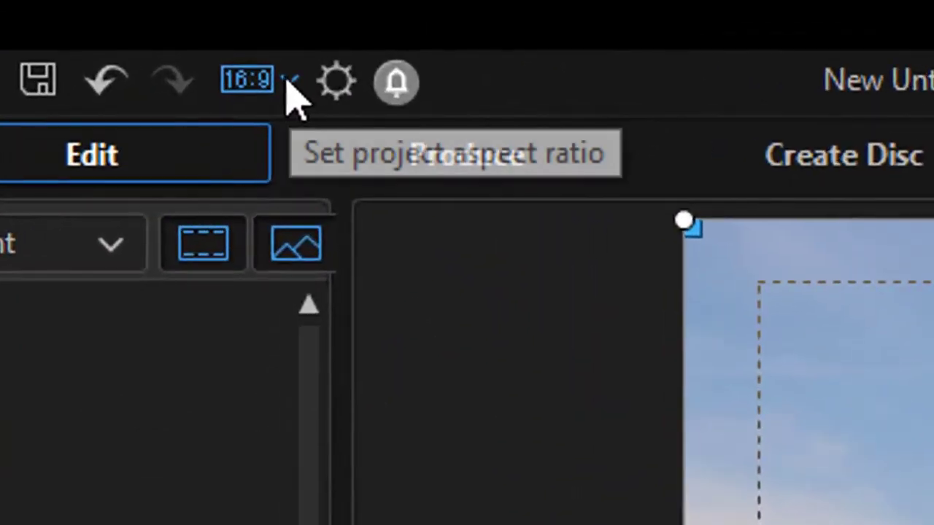
Switch the project aspect ratio from 16:9 to 4:3 and begin enlarging the video toward the upper right
{"action": "left_click", "coordinate": [289, 81]}
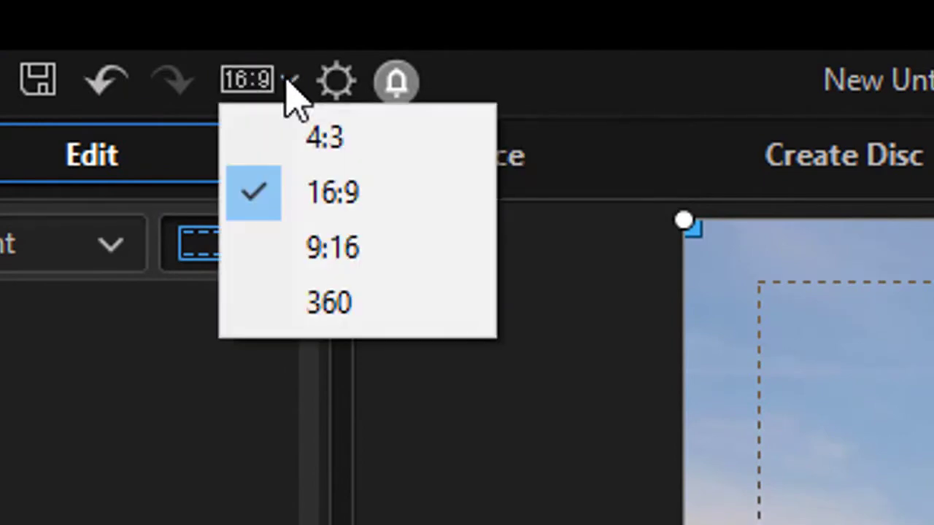
{"action": "left_click", "coordinate": [260, 153]}
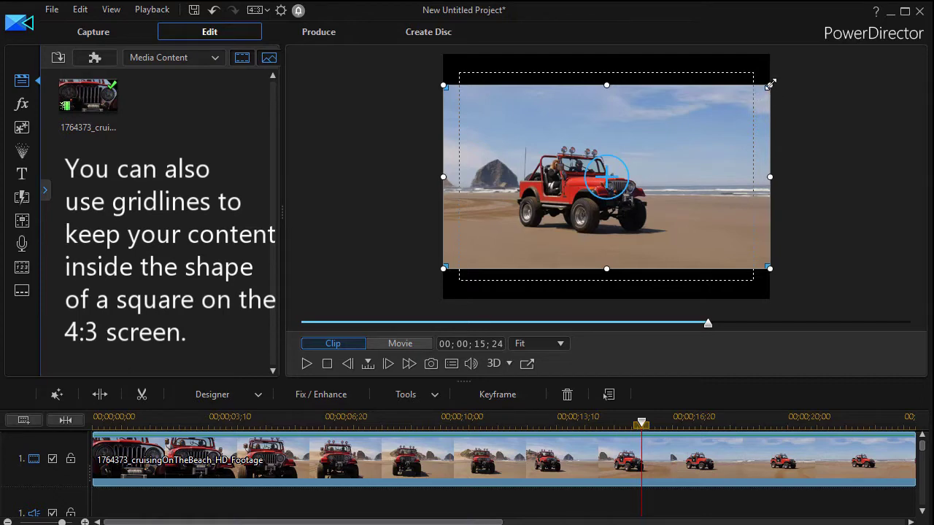
{"action": "left_click_drag", "start_coordinate": [772, 83], "coordinate": [783, 45]}
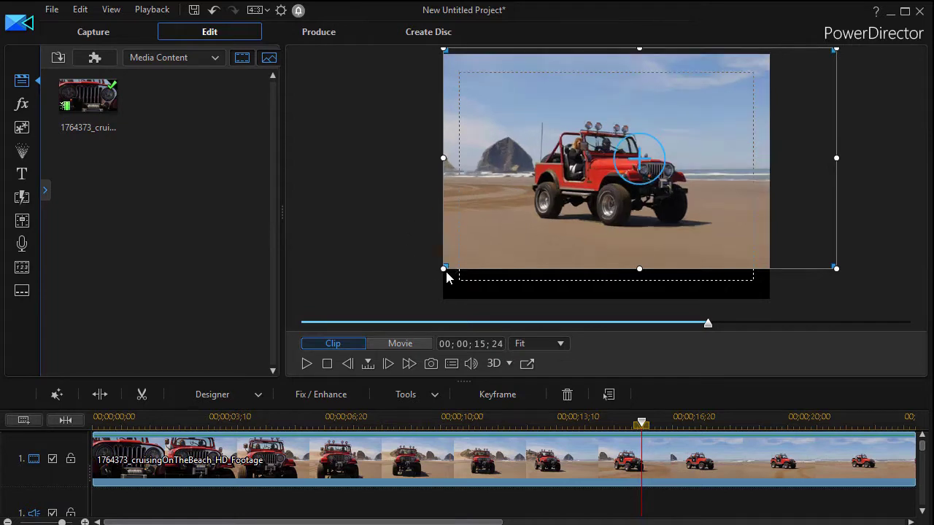
Stretch the video down and left until it covers the 4:3 frame with no black bars
{"action": "left_click_drag", "start_coordinate": [441, 271], "coordinate": [408, 300]}
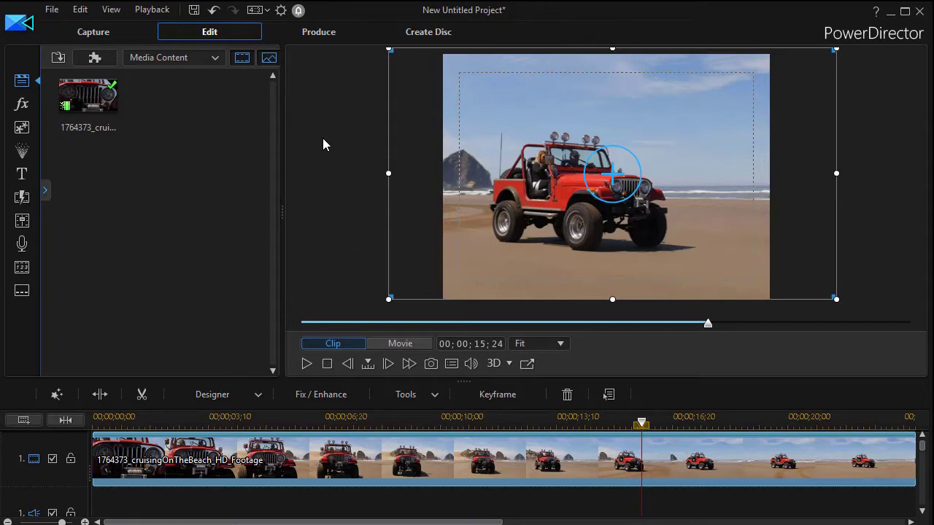
On the Produce page, choose H.264 AVC MP4 output and review the 640 x 480/30p quality profiles
{"action": "left_click", "coordinate": [324, 35]}
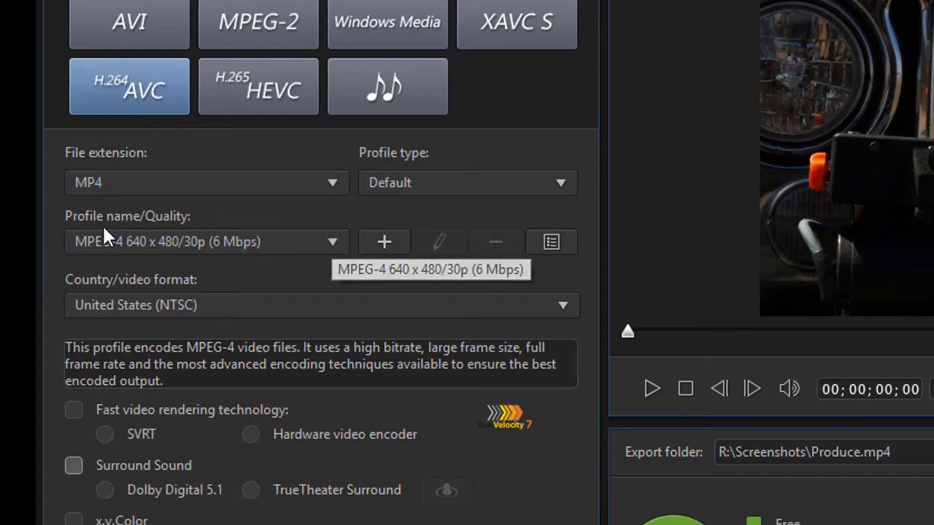
{"action": "left_click", "coordinate": [332, 244]}
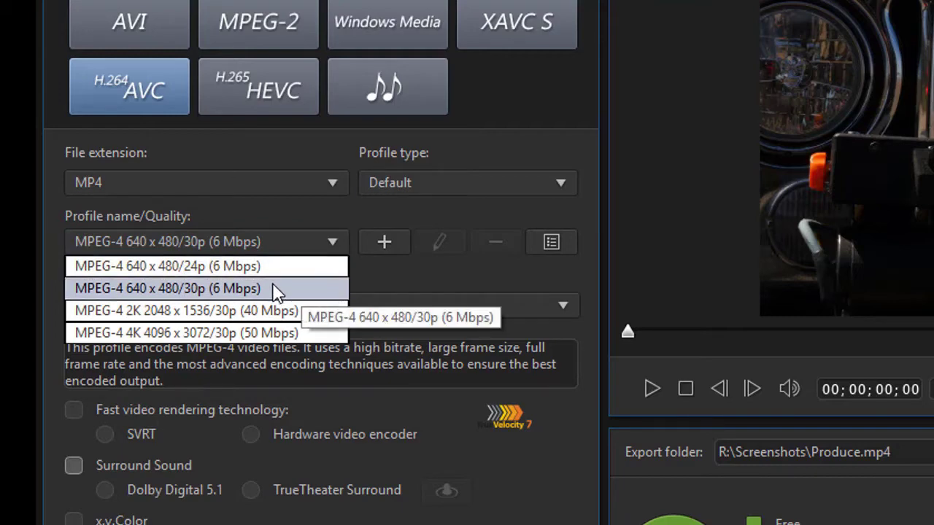
{"action": "left_click", "coordinate": [265, 211]}
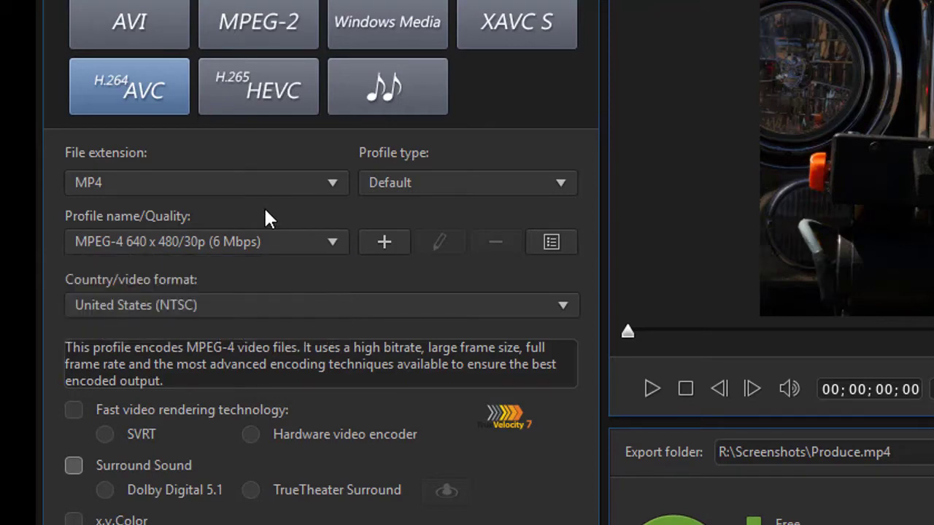
Create a new quality profile named 'Square' with the description 'Square for Facebook'
{"action": "left_click", "coordinate": [394, 244]}
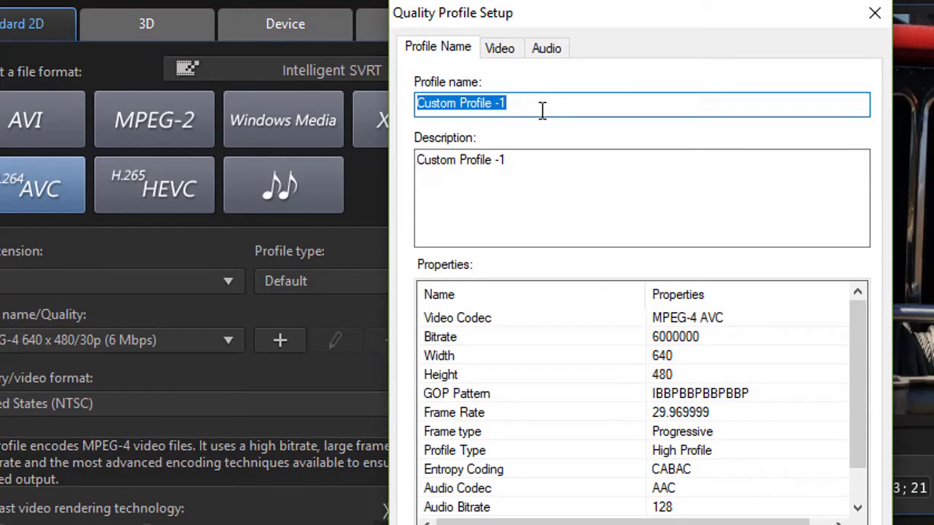
{"action": "type", "text": "Squsa"}
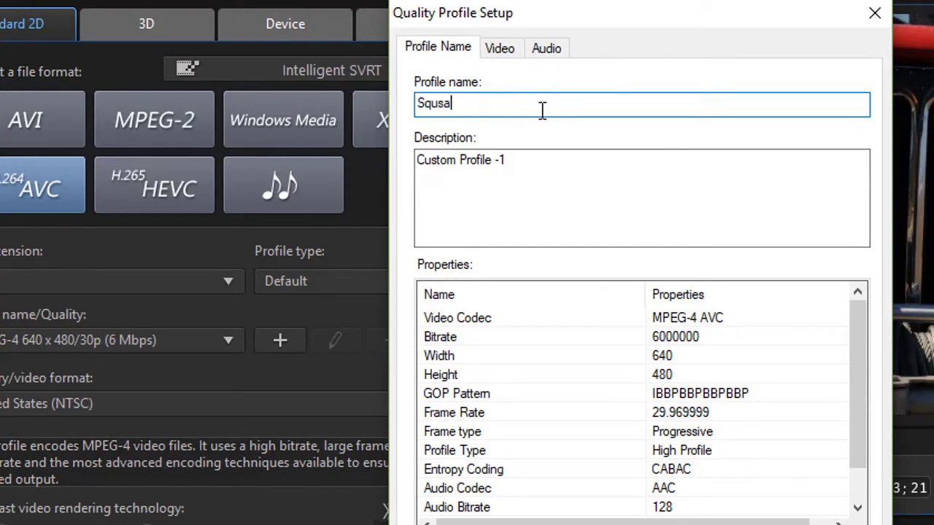
{"action": "key", "text": "BackSpace"}
{"action": "type", "text": "are"}
{"action": "key", "text": "Tab"}
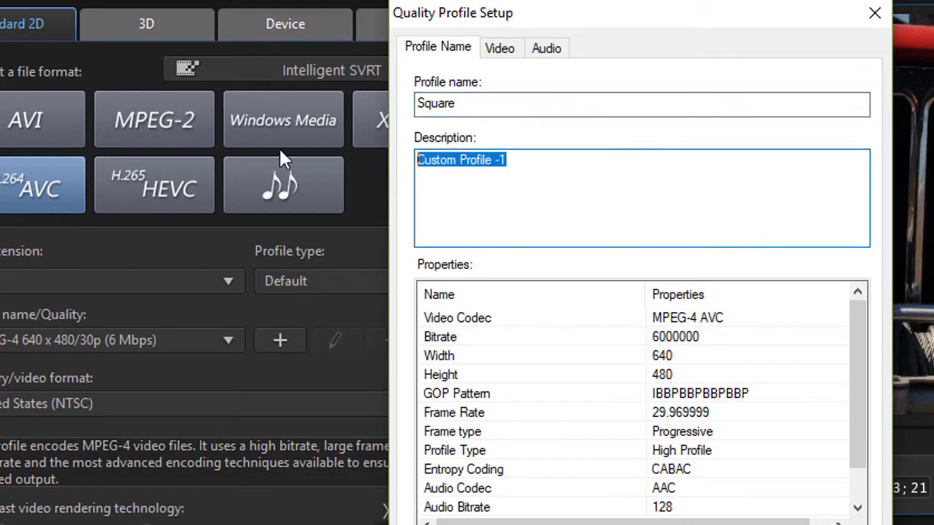
{"action": "type", "text": "Square for Facebook"}
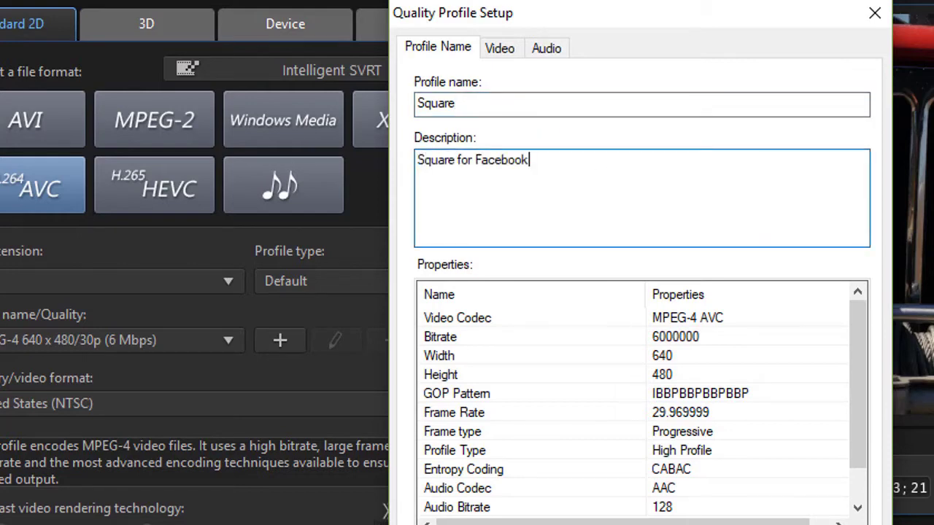
{"action": "left_click", "coordinate": [503, 50]}
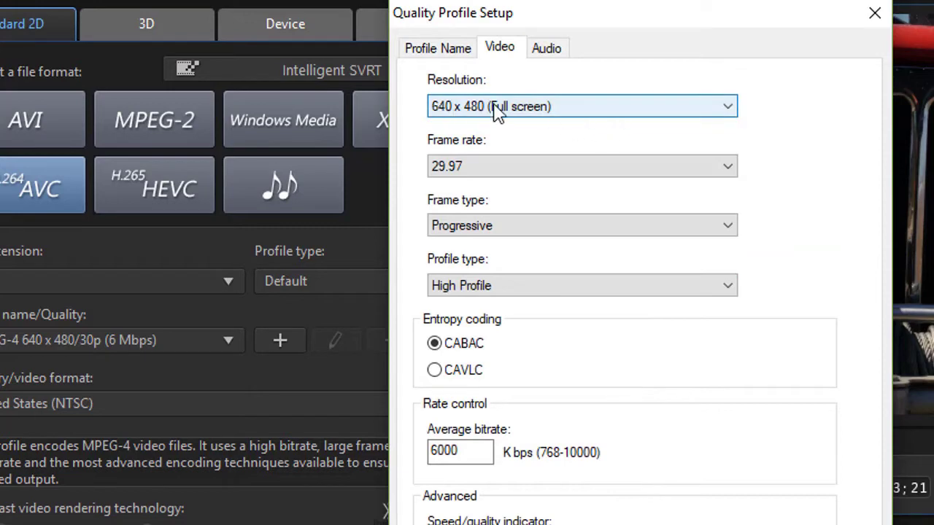
Set the Square profile's video resolution to 1440 x 1080 and save the profile
{"action": "left_click", "coordinate": [728, 112]}
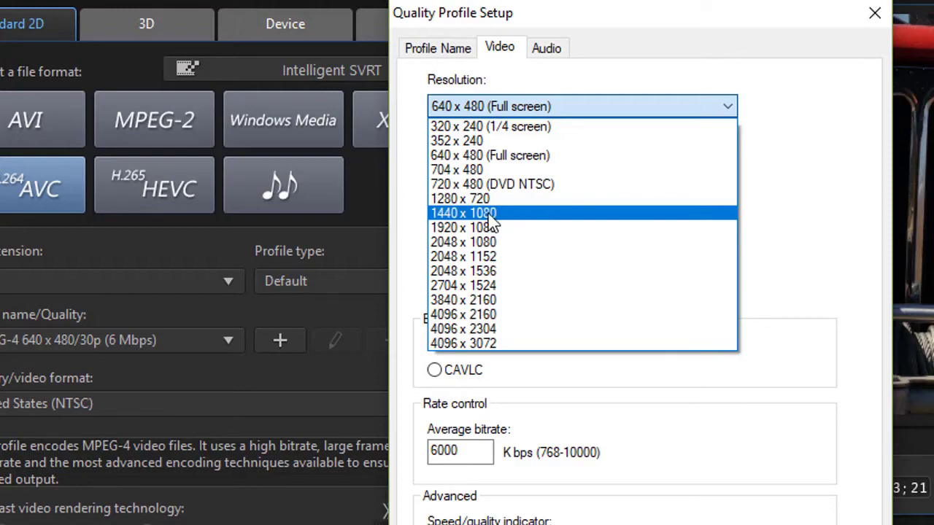
{"action": "left_click", "coordinate": [538, 215]}
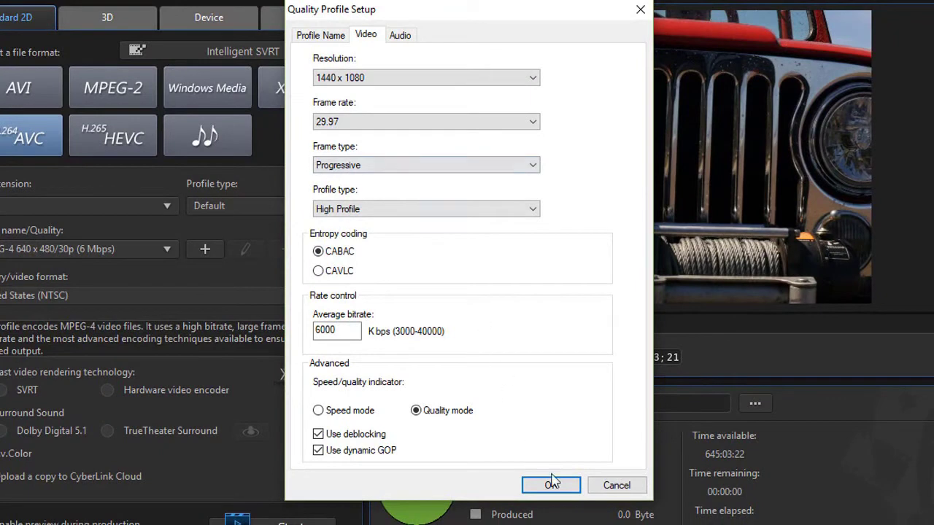
{"action": "left_click", "coordinate": [551, 486]}
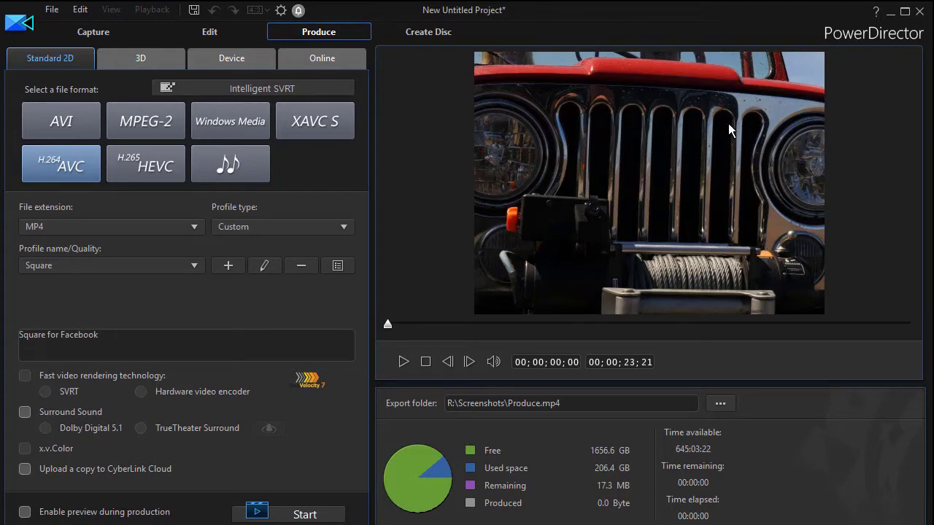
Quit PowerDirector, saving the project as one.pds
{"action": "left_click", "coordinate": [919, 11]}
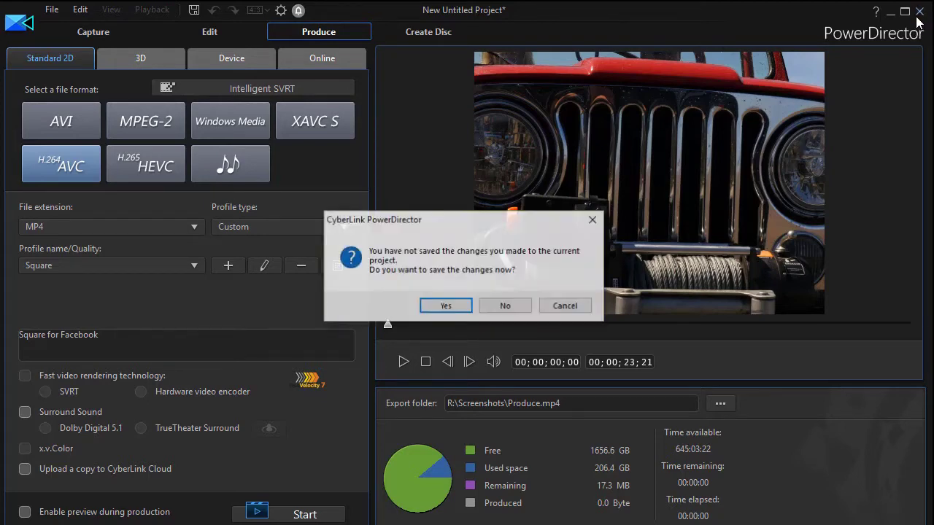
{"action": "left_click", "coordinate": [445, 307]}
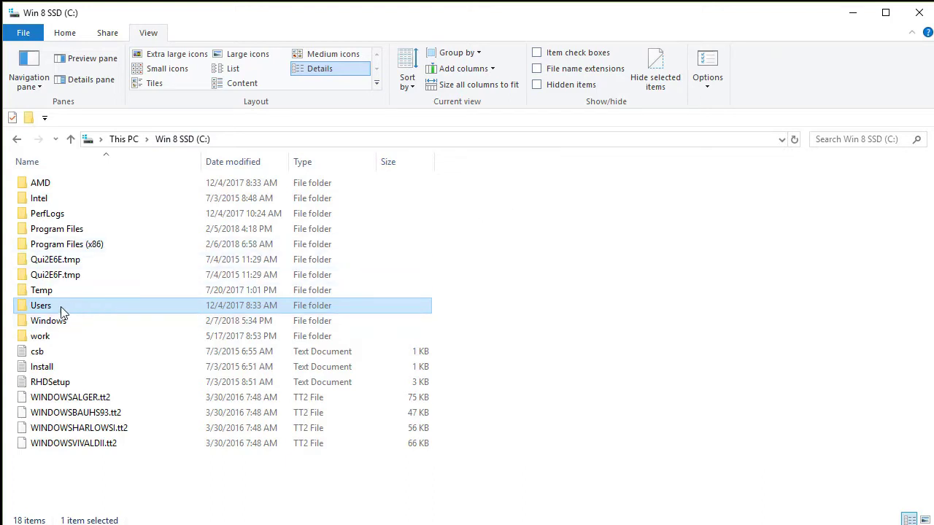
Open C:\Users and then the user's own home folder
{"action": "double_click", "coordinate": [115, 308]}
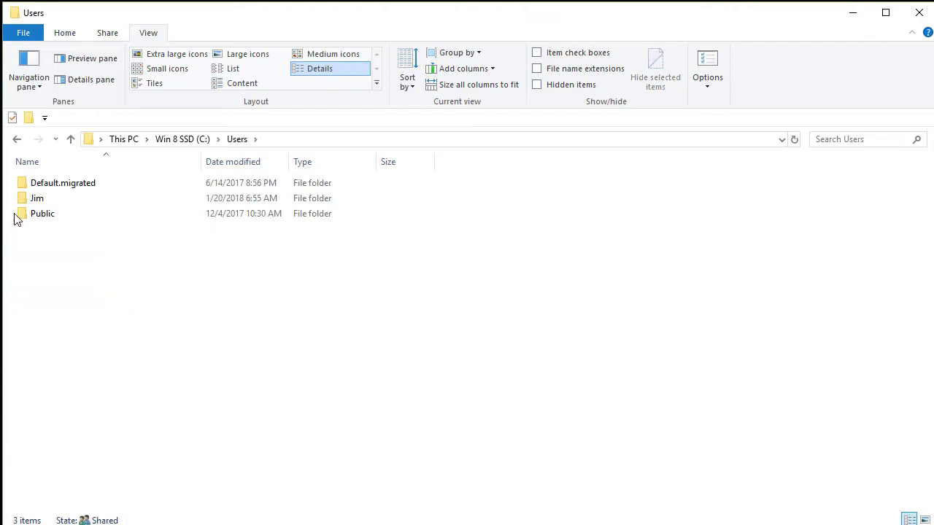
{"action": "left_click", "coordinate": [50, 199]}
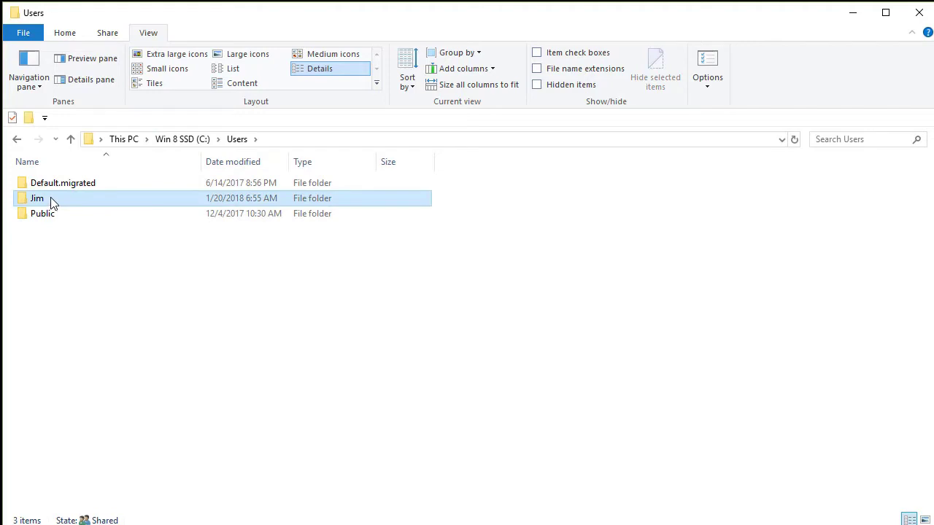
{"action": "double_click", "coordinate": [50, 200]}
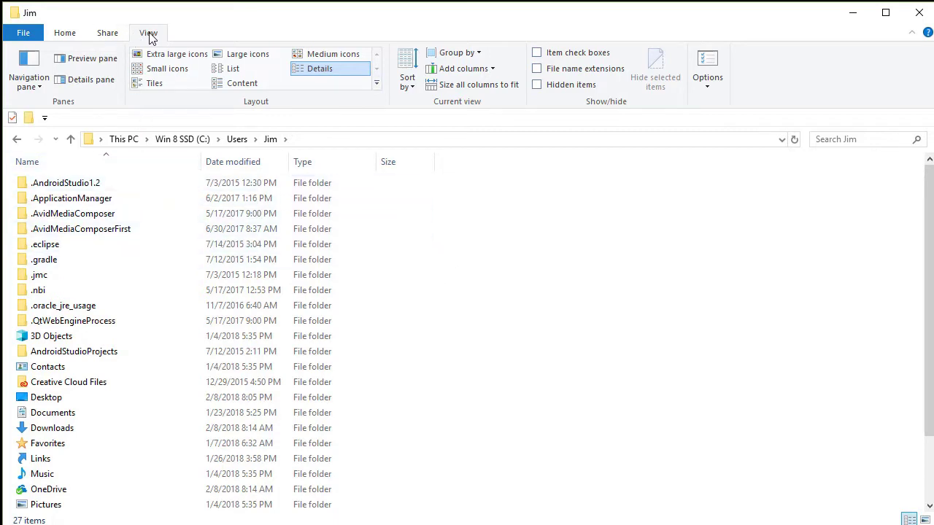
Show hidden items and navigate into AppData\Roaming\CyberLink\PowerDirector
{"action": "left_click", "coordinate": [538, 86]}
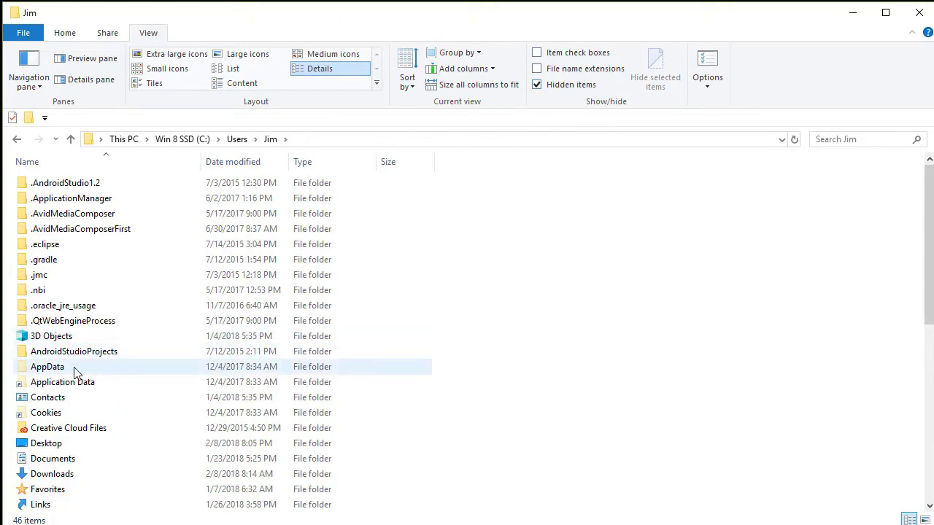
{"action": "double_click", "coordinate": [153, 374]}
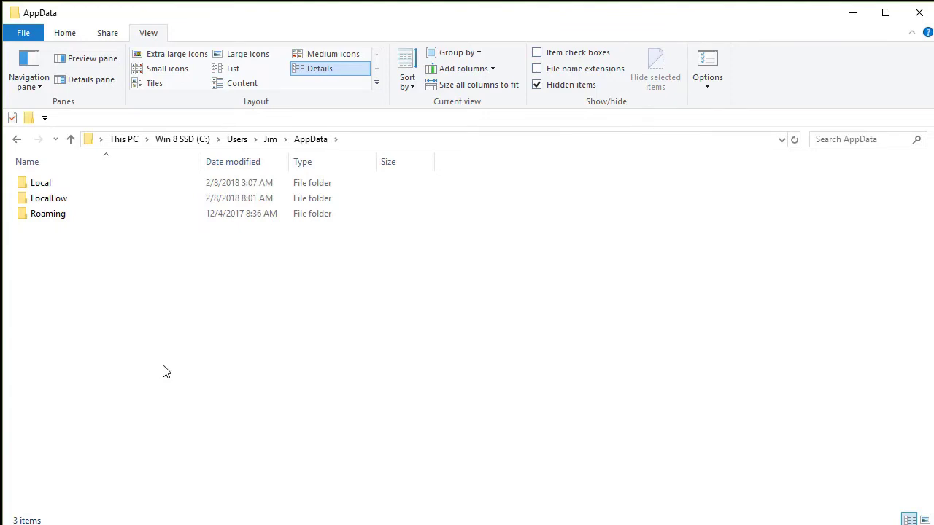
{"action": "double_click", "coordinate": [147, 221]}
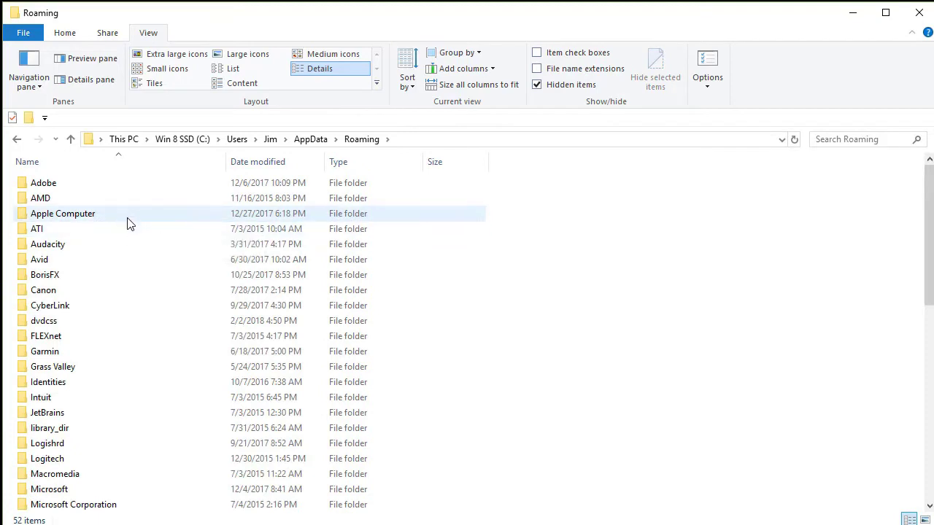
{"action": "scroll", "coordinate": [113, 292], "scroll_direction": "down", "scroll_amount": 3}
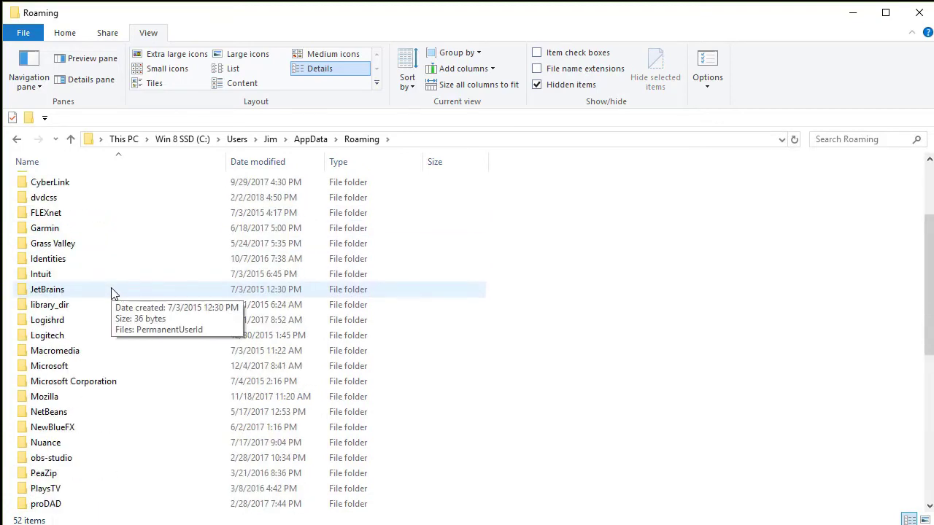
{"action": "double_click", "coordinate": [77, 187]}
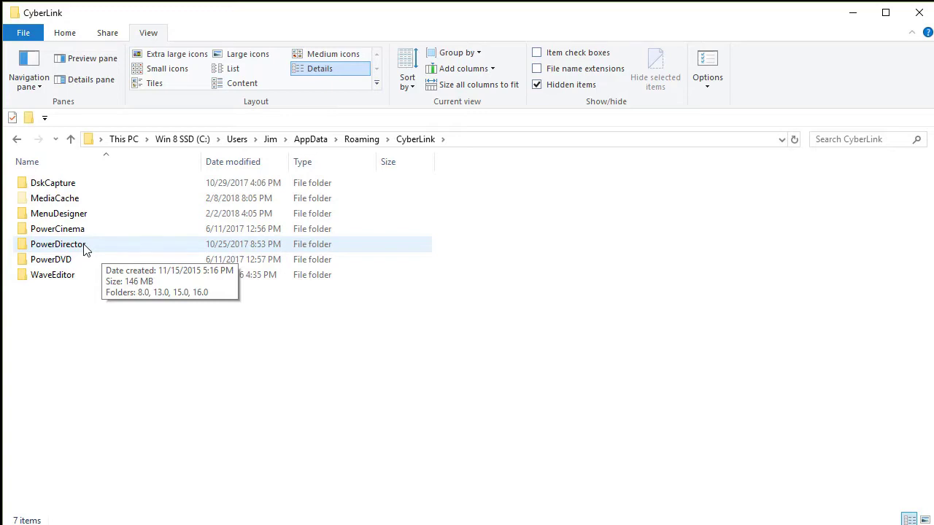
{"action": "double_click", "coordinate": [84, 249]}
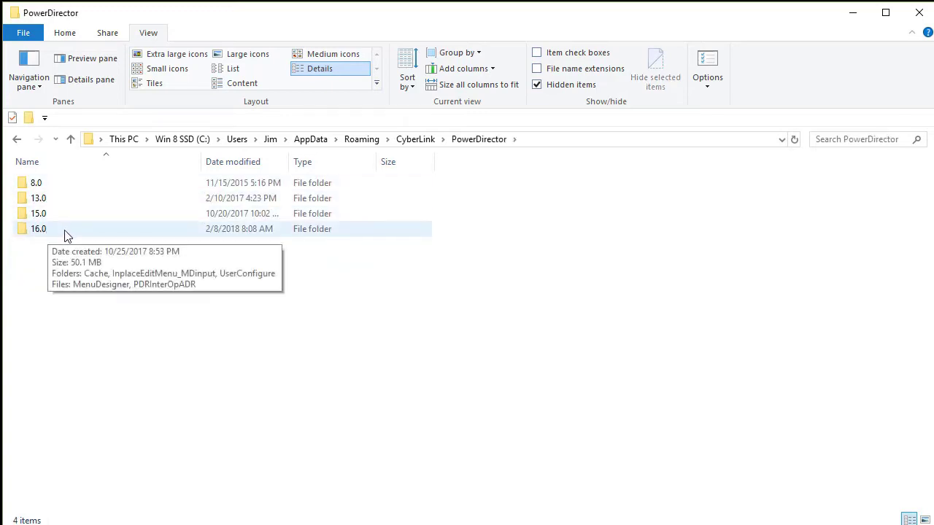
Open 16.0\UserConfigure and bring up the context menu for the Profile file
{"action": "double_click", "coordinate": [66, 236]}
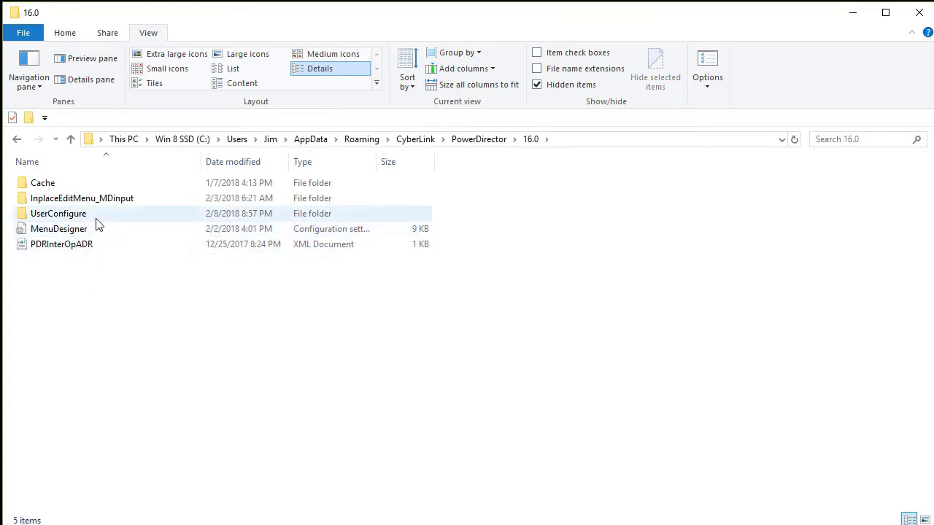
{"action": "double_click", "coordinate": [95, 223]}
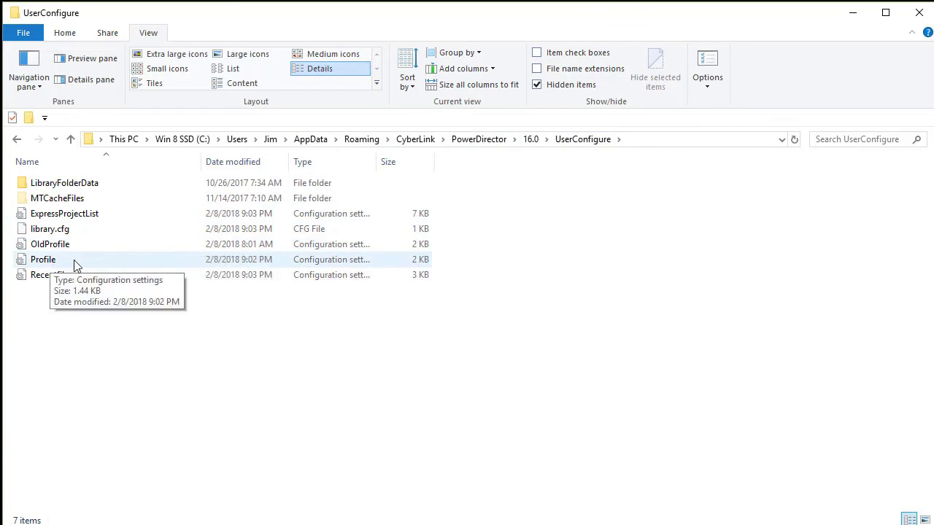
{"action": "left_click", "coordinate": [350, 262]}
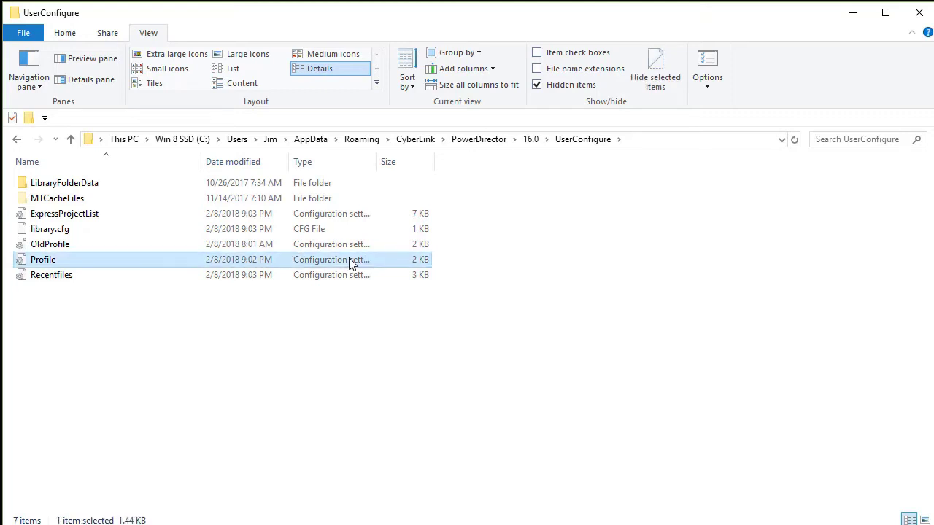
{"action": "right_click", "coordinate": [394, 260]}
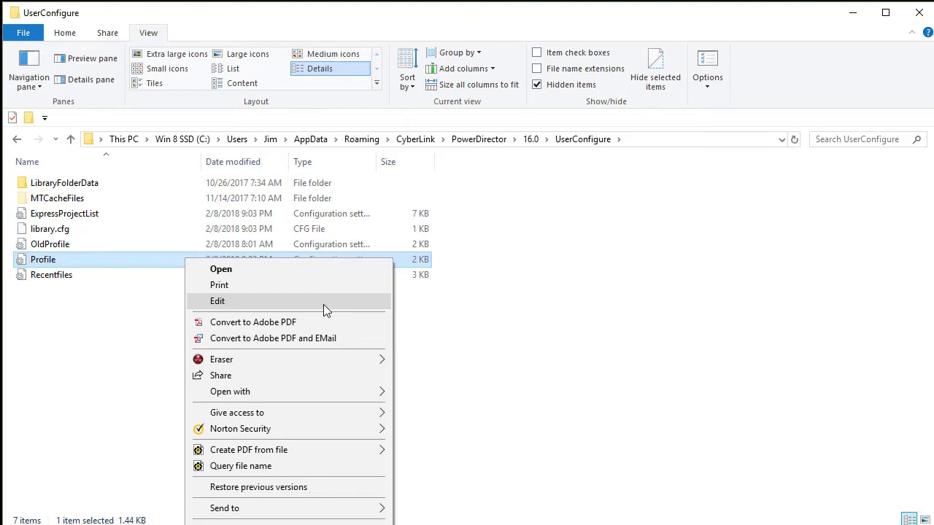
Paste a duplicate of Profile into the UserConfigure folder as 'Profile - Copy'
{"action": "key", "text": "Escape"}
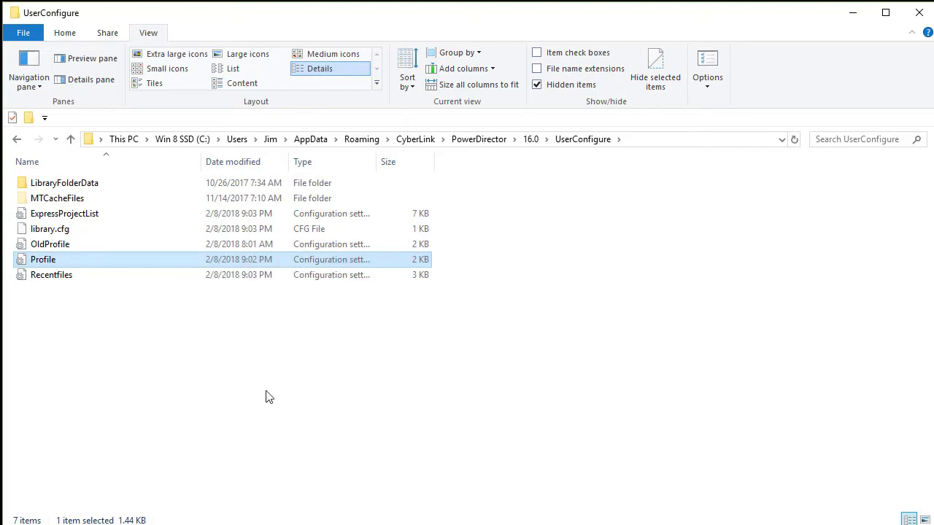
{"action": "right_click", "coordinate": [324, 313]}
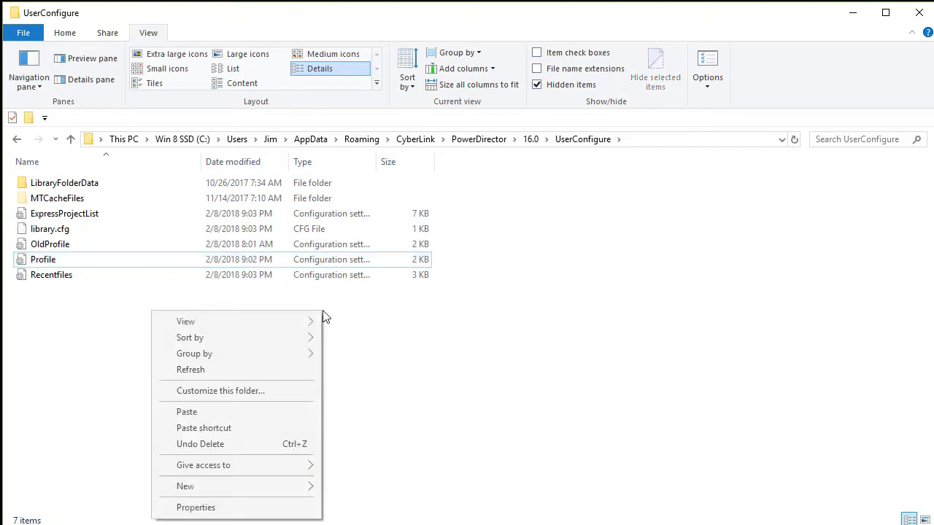
{"action": "left_click", "coordinate": [239, 411]}
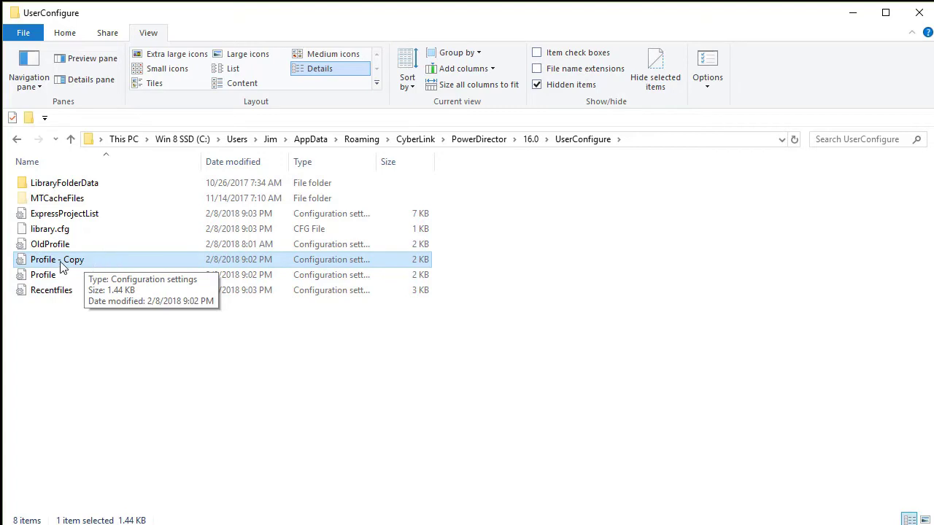
Open the original Profile file with Notepad to show its Square profile settings
{"action": "left_click", "coordinate": [397, 281]}
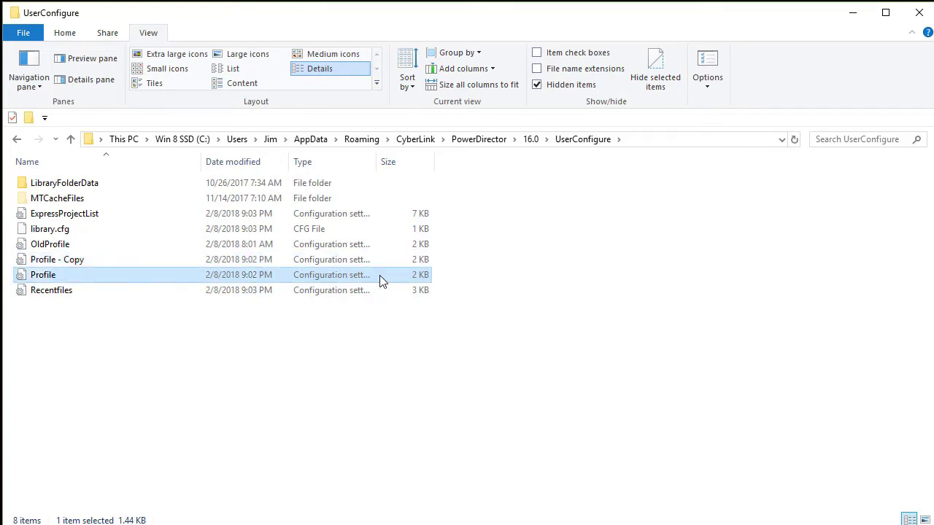
{"action": "right_click", "coordinate": [380, 276]}
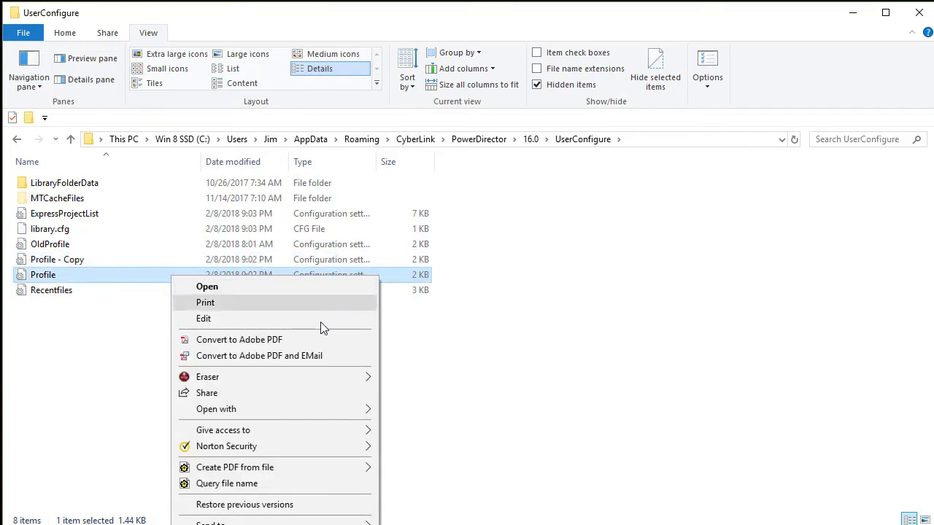
{"action": "mouse_move", "coordinate": [310, 408]}
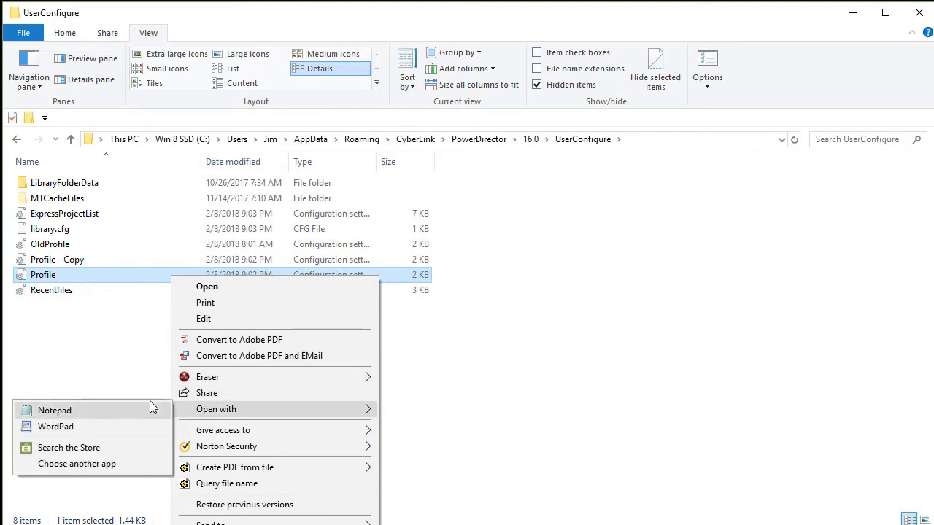
{"action": "left_click", "coordinate": [113, 412]}
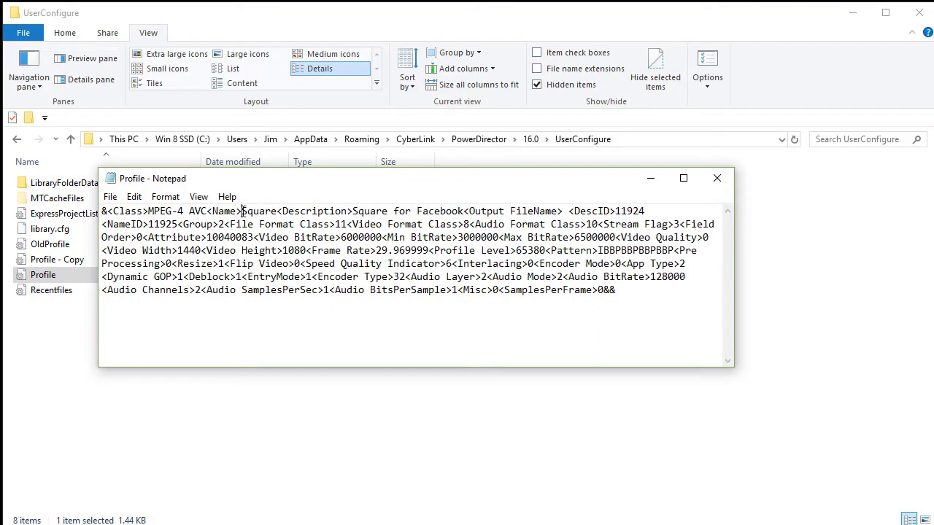
Replace 440 with 080 so Video Width reads 1080, then save and close Notepad
{"action": "left_click_drag", "start_coordinate": [242, 211], "coordinate": [278, 211]}
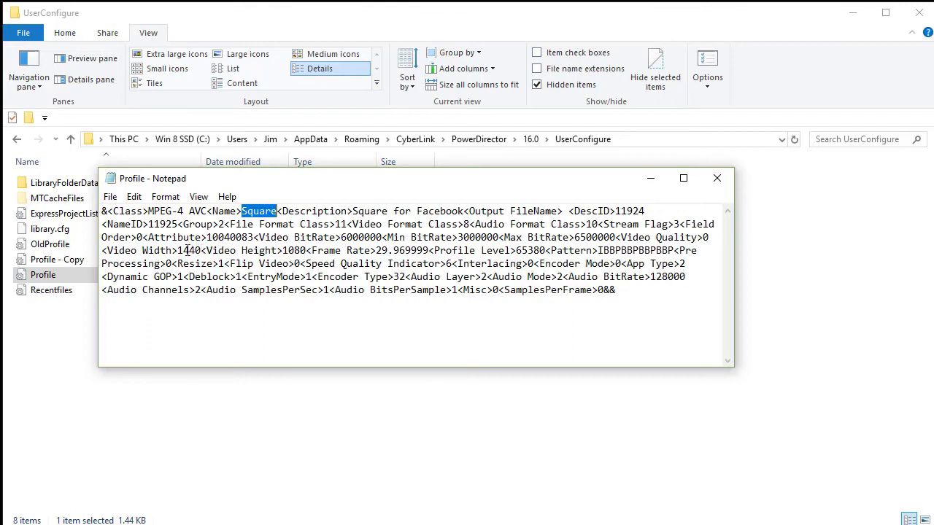
{"action": "left_click_drag", "start_coordinate": [183, 251], "coordinate": [203, 253]}
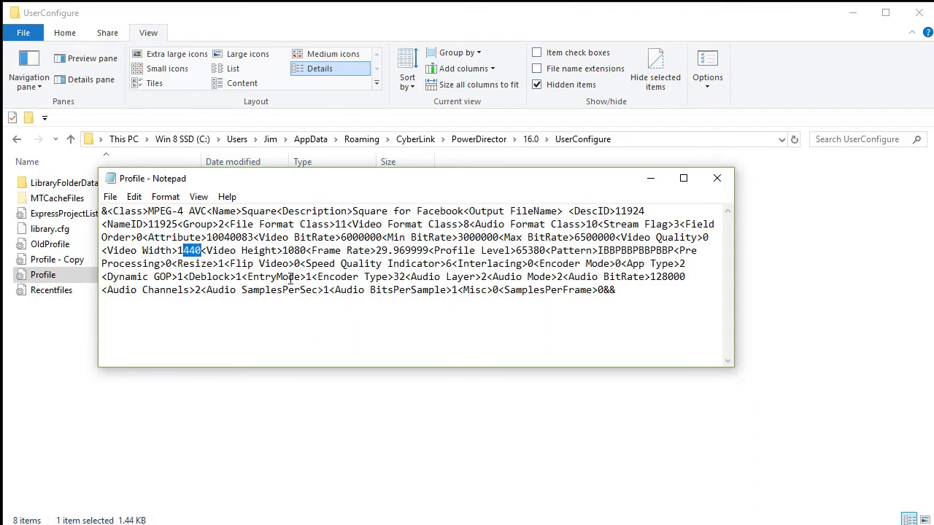
{"action": "type", "text": "080"}
{"action": "left_click", "coordinate": [110, 197]}
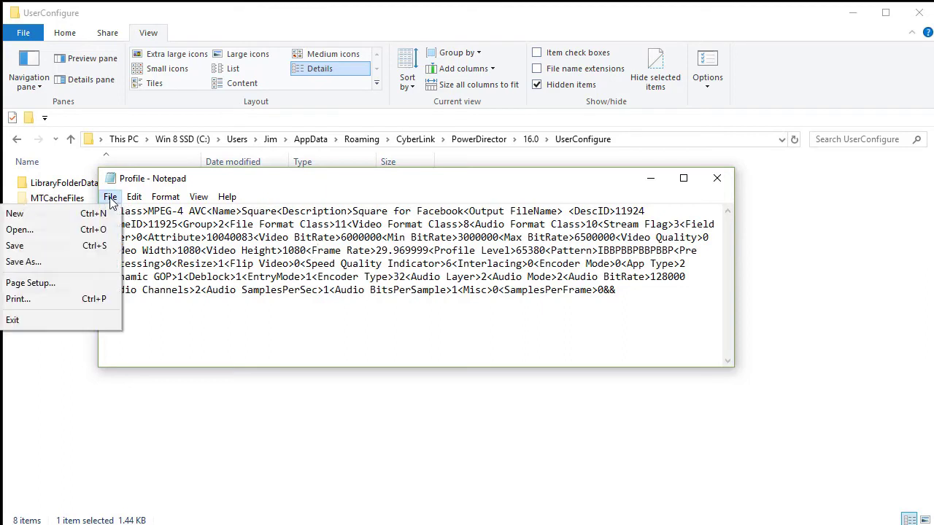
{"action": "left_click", "coordinate": [94, 249]}
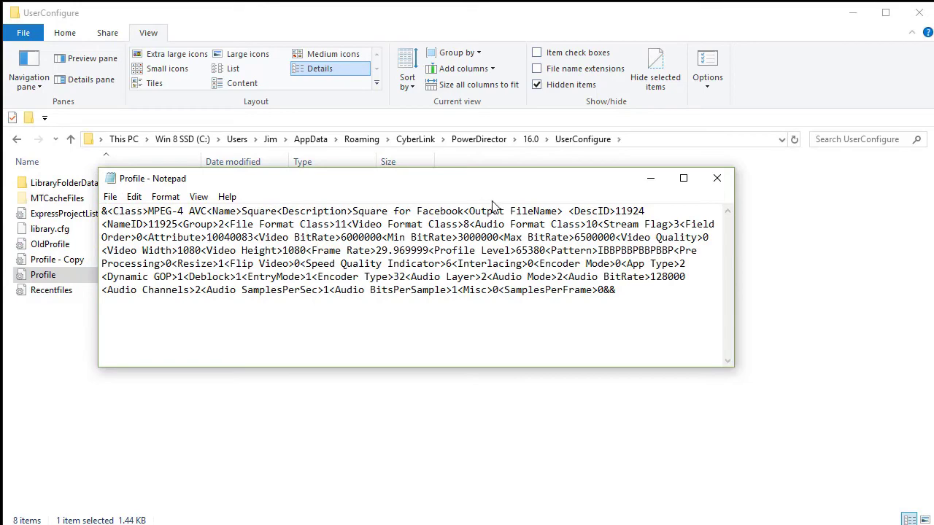
{"action": "left_click", "coordinate": [718, 180]}
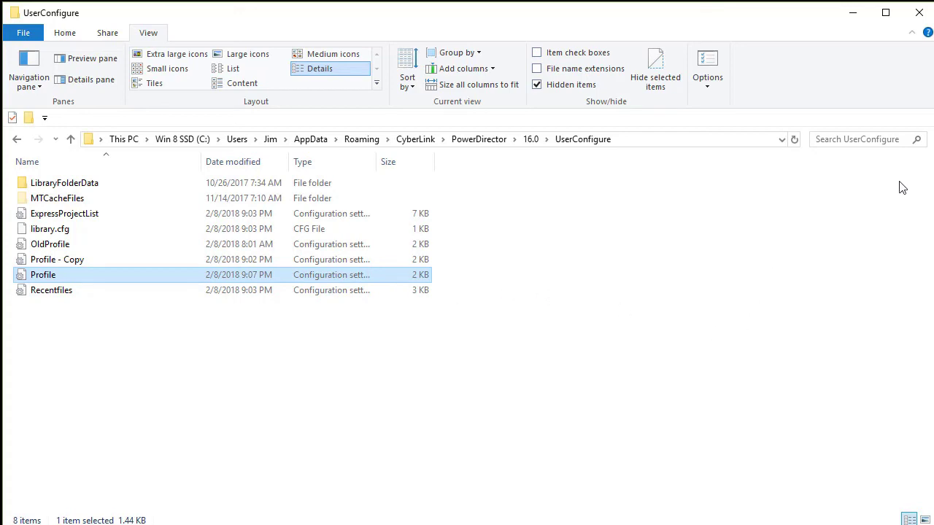
Uncheck Hidden items on File Explorer's View tab
{"action": "left_click", "coordinate": [538, 86]}
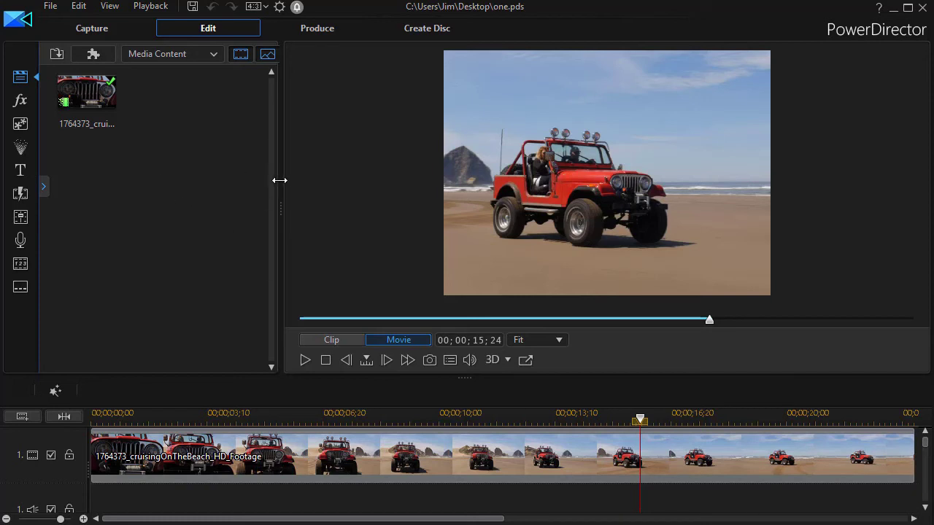
Set the output to two.mp4 in the Example folder and start producing the Square MP4
{"action": "left_click", "coordinate": [325, 32]}
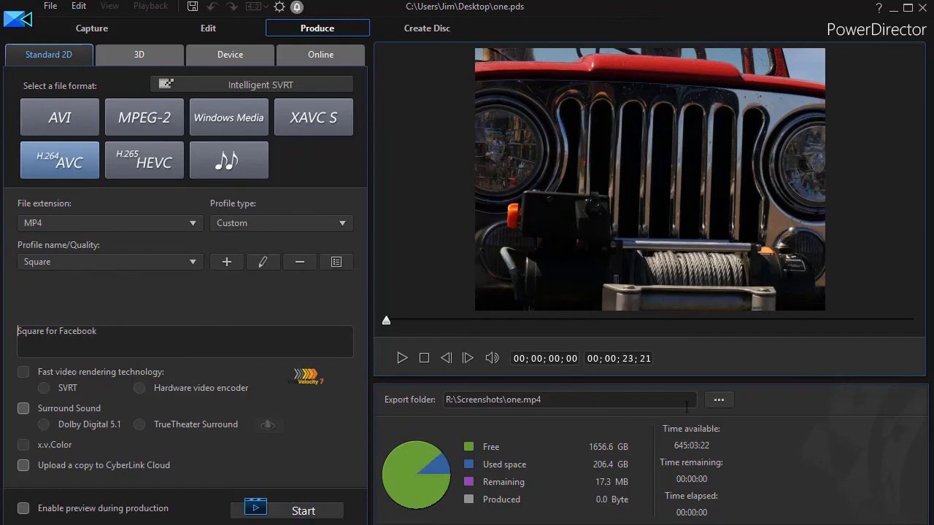
{"action": "left_click", "coordinate": [719, 400]}
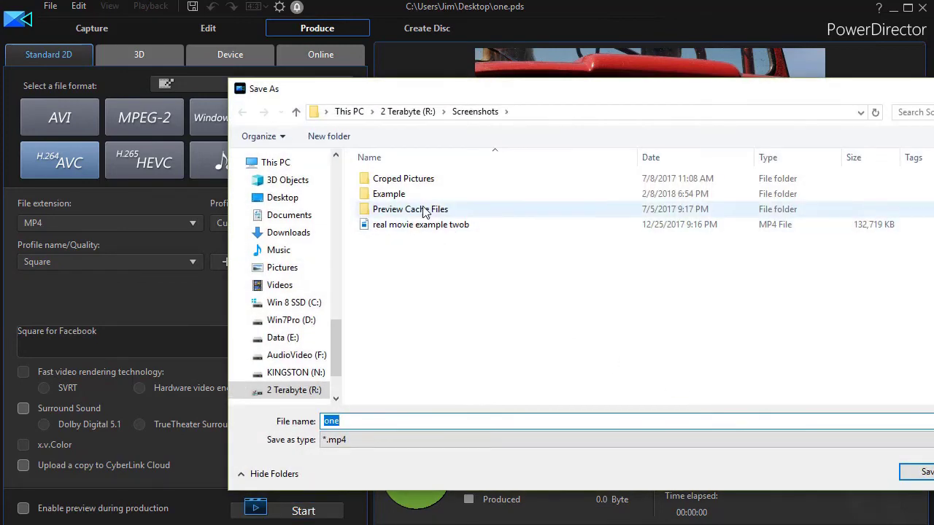
{"action": "double_click", "coordinate": [384, 194]}
{"action": "left_click", "coordinate": [411, 422]}
{"action": "left_click_drag", "start_coordinate": [411, 422], "coordinate": [301, 424]}
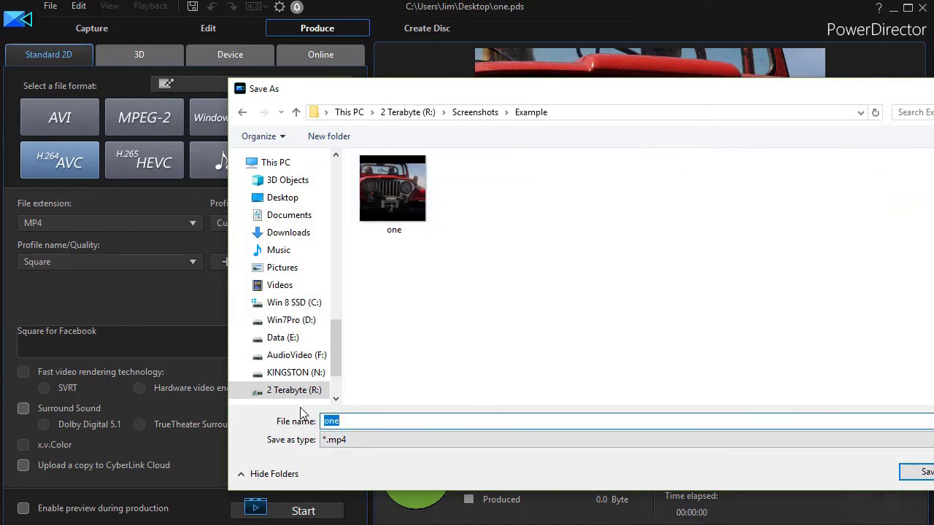
{"action": "type", "text": "two"}
{"action": "left_click", "coordinate": [922, 473]}
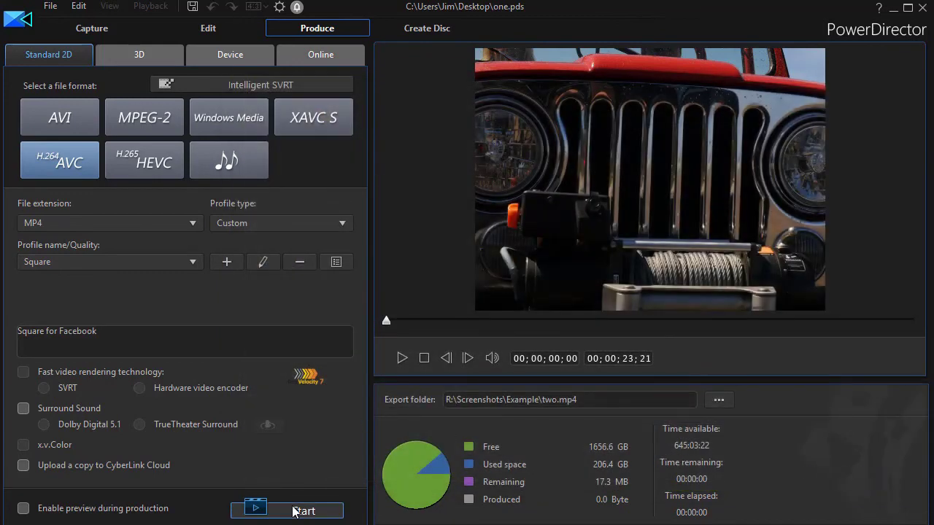
{"action": "left_click", "coordinate": [306, 510]}
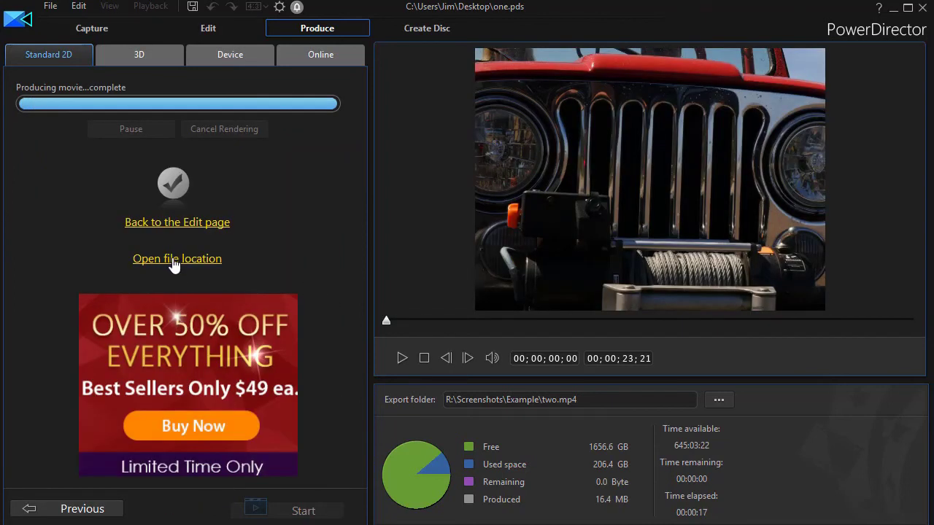
Check two.mp4's Details tab in Properties for 1080 x 1080 at 29.97 fps, then close it
{"action": "left_click", "coordinate": [176, 260]}
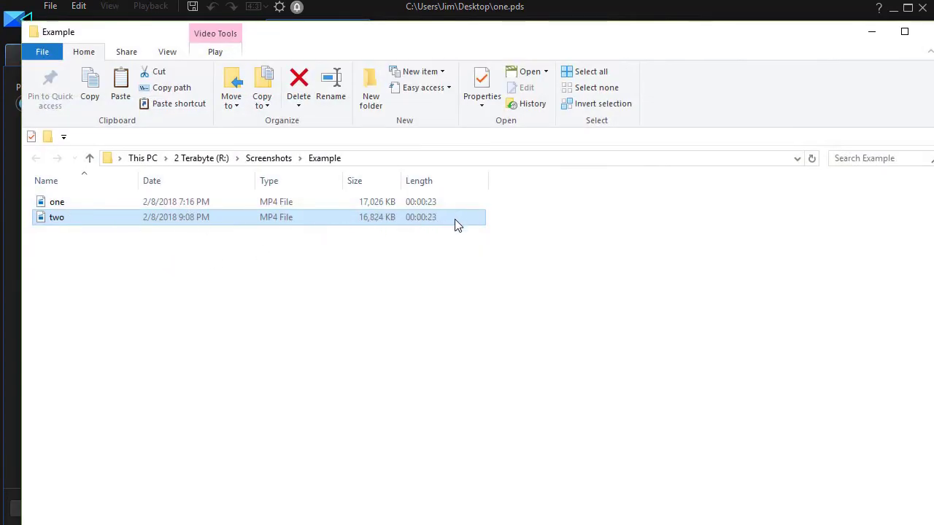
{"action": "right_click", "coordinate": [456, 219]}
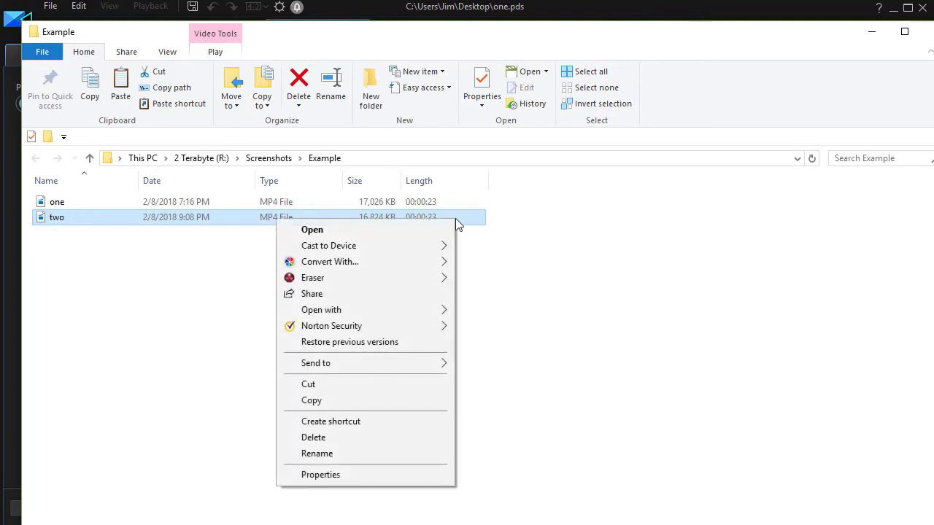
{"action": "left_click", "coordinate": [377, 476]}
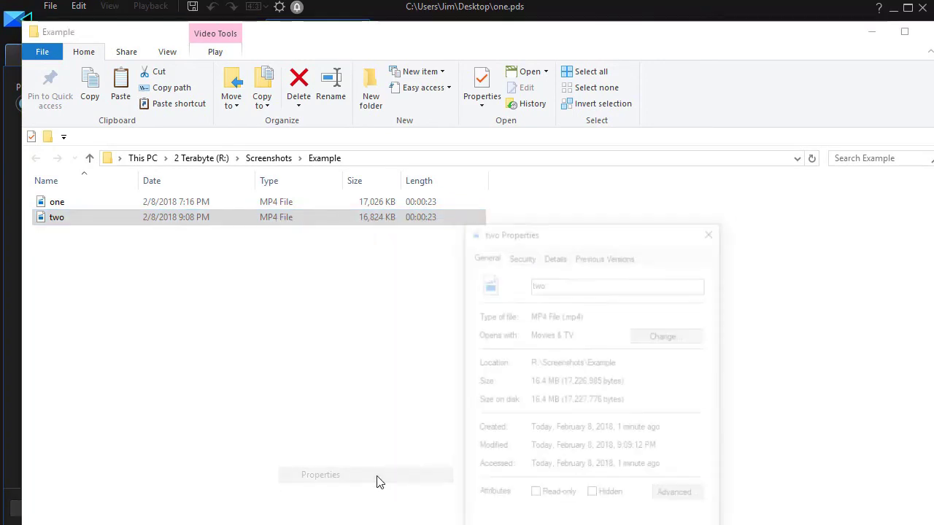
{"action": "left_click_drag", "start_coordinate": [590, 224], "coordinate": [443, 95]}
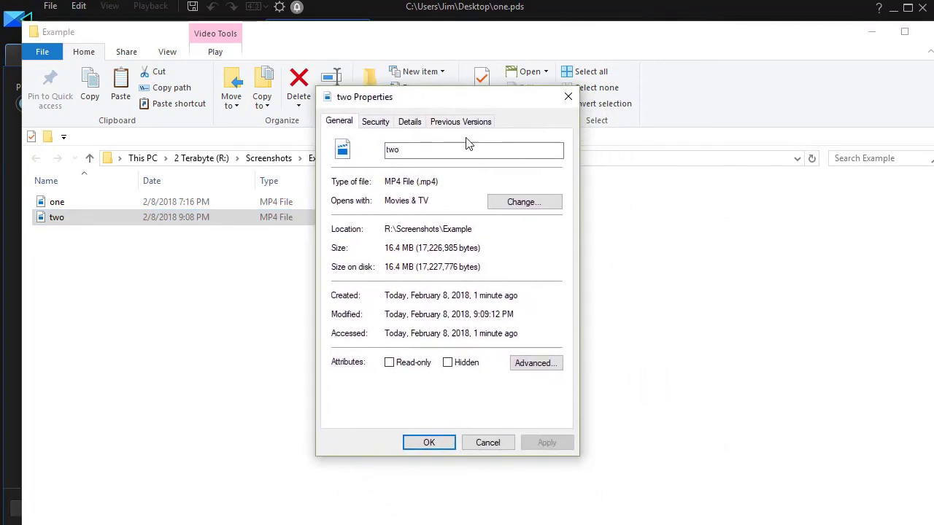
{"action": "left_click", "coordinate": [413, 126]}
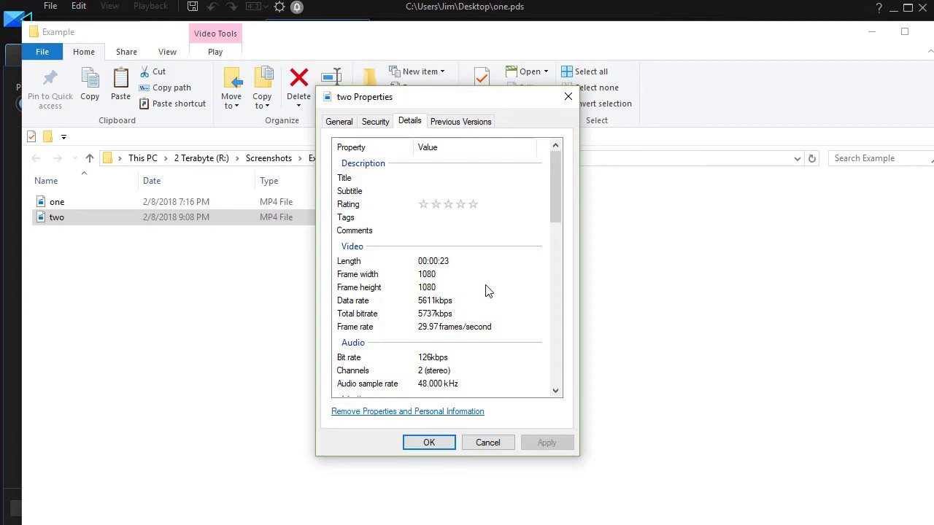
{"action": "left_click_drag", "start_coordinate": [557, 205], "coordinate": [562, 227]}
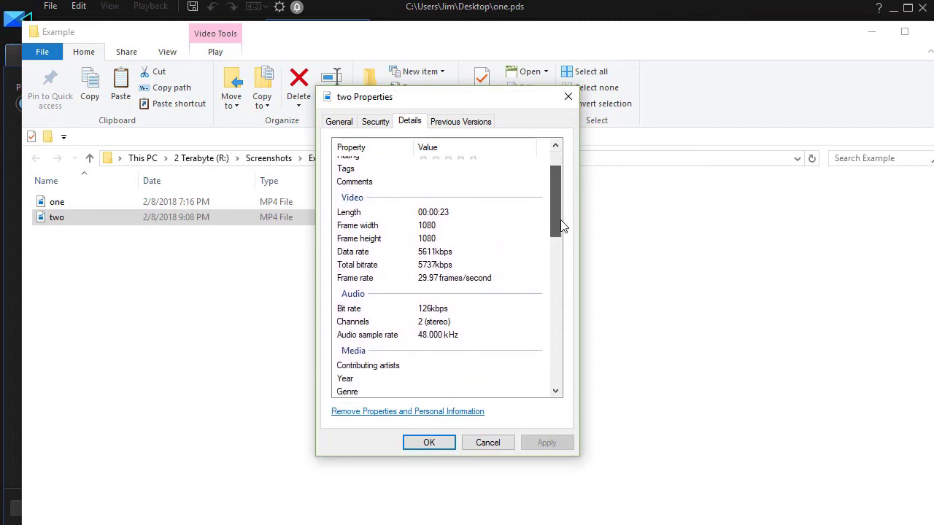
{"action": "left_click", "coordinate": [432, 442]}
Play two.mp4 in Movies & TV
{"action": "double_click", "coordinate": [226, 218]}
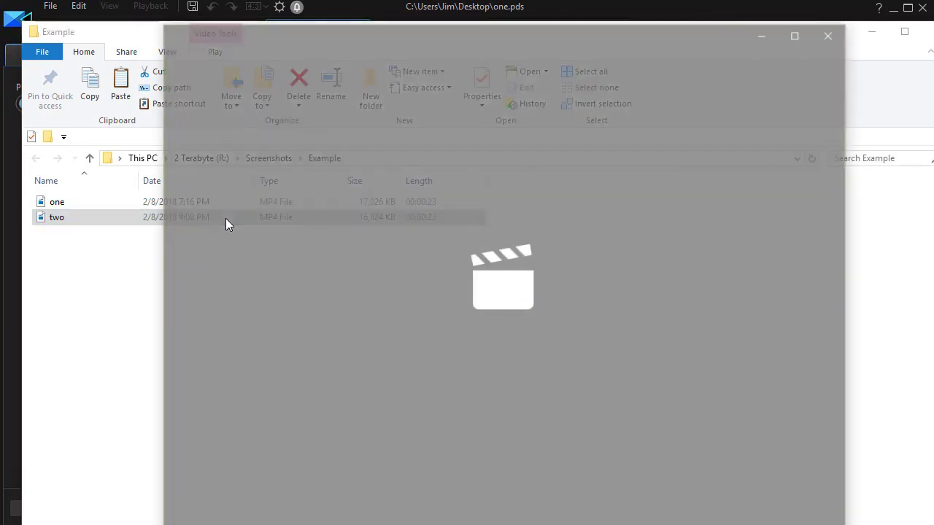